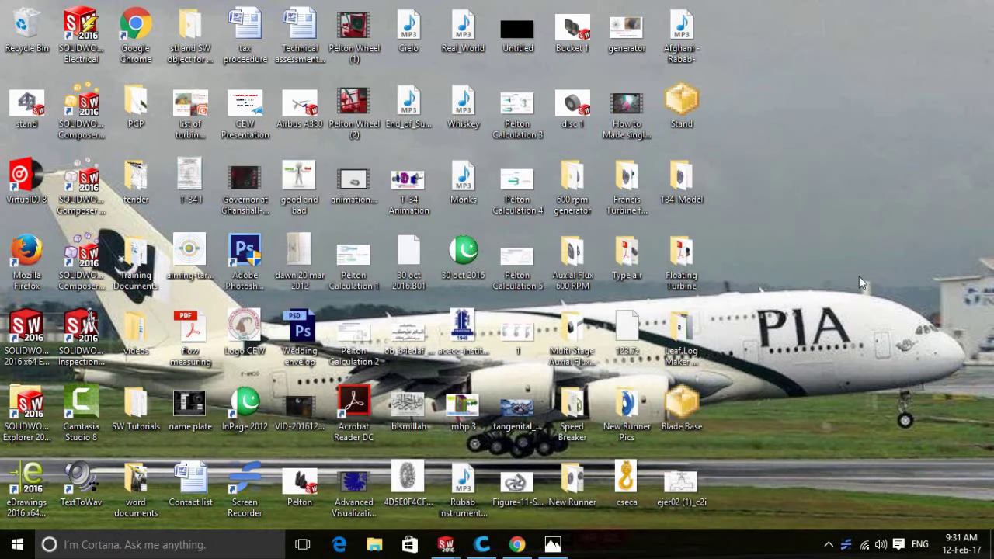
- Open the ejer02 (1)_c2i faucet drawing in Paint from its desktop icon's Edit command
right_click(697, 480)
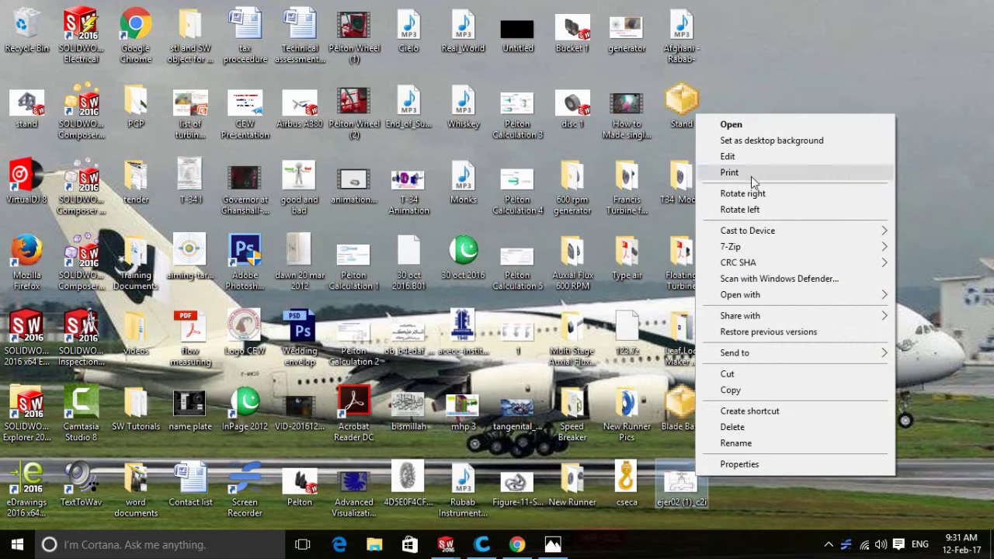
left_click(728, 158)
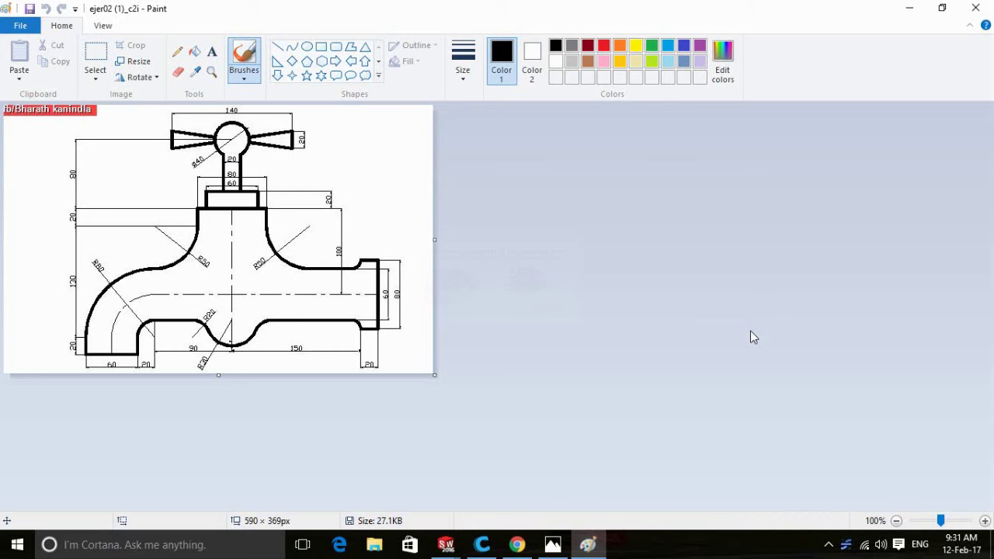
- Delete the faucet handle and stem area and the top-left caption using rectangular selections
scroll(215, 402, "up", 1, "ctrl")
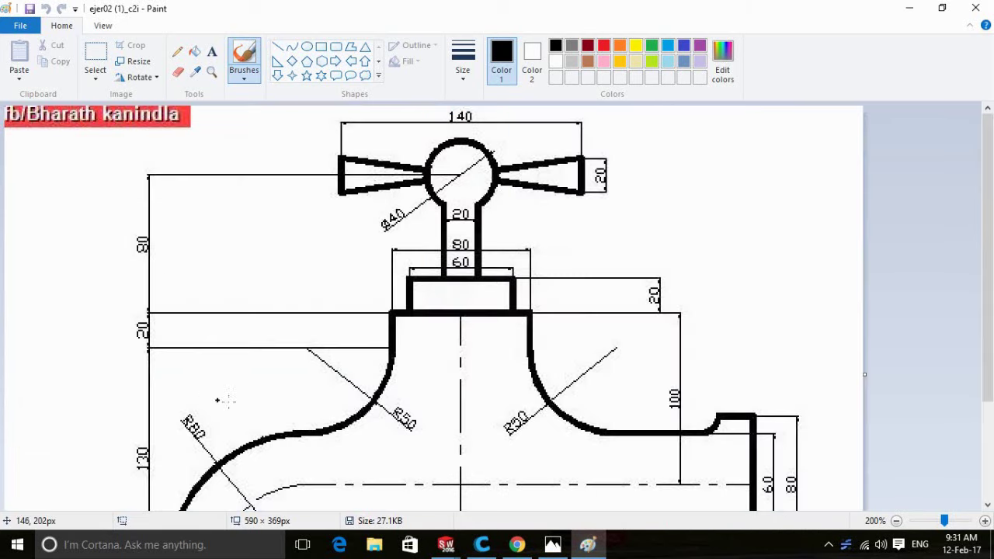
scroll(402, 385, "down", 4)
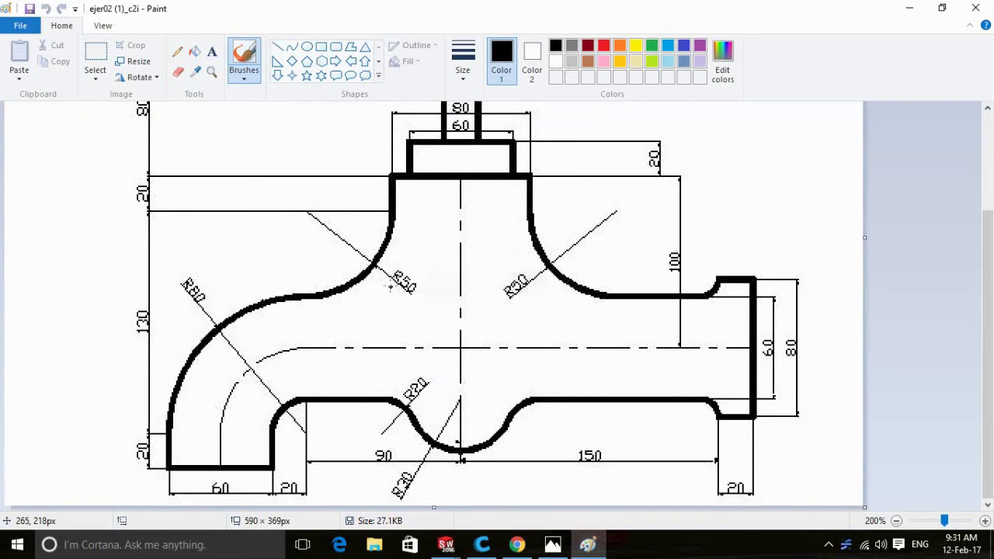
scroll(419, 297, "down", 1, "ctrl")
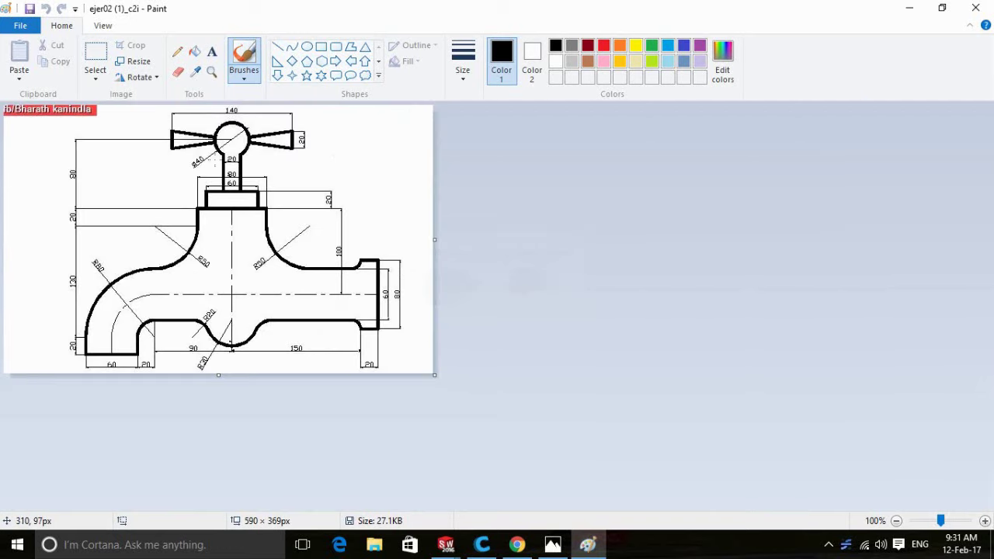
left_click(95, 58)
left_click_drag(410, 106, 2, 205)
key("Delete")
left_click_drag(178, 160, 0, 47)
key("Delete")
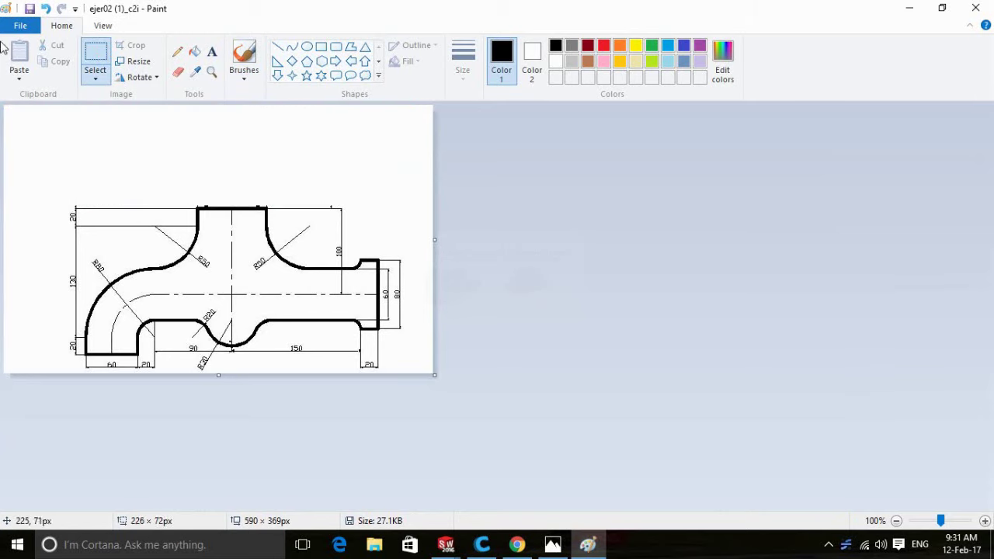
- Erase the top horizontal dimension line and the dimension line below 90, undoing one stray stroke
left_click(177, 73)
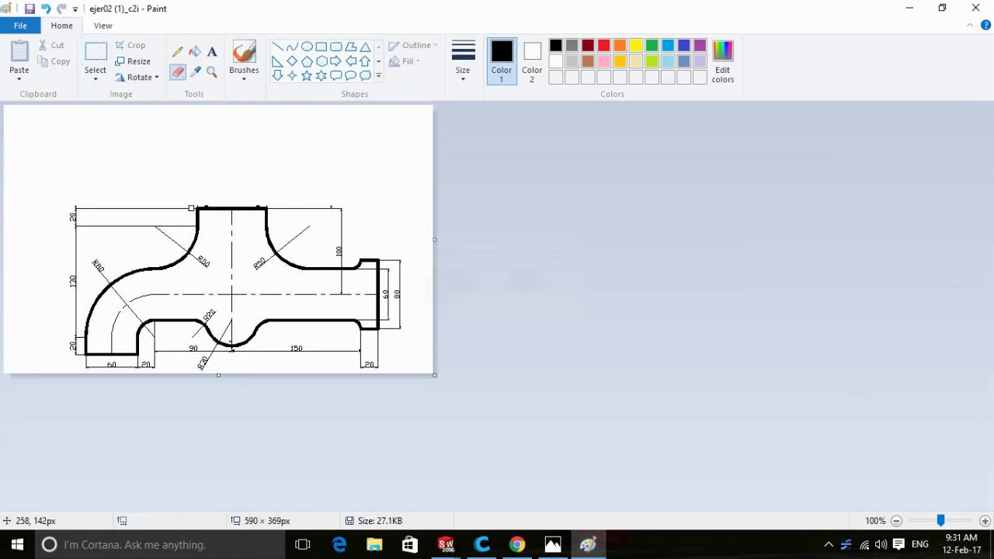
mouse_move(194, 208)
left_mouse_down()
mouse_move(64, 216)
mouse_move(77, 206)
mouse_move(76, 260)
left_mouse_up()
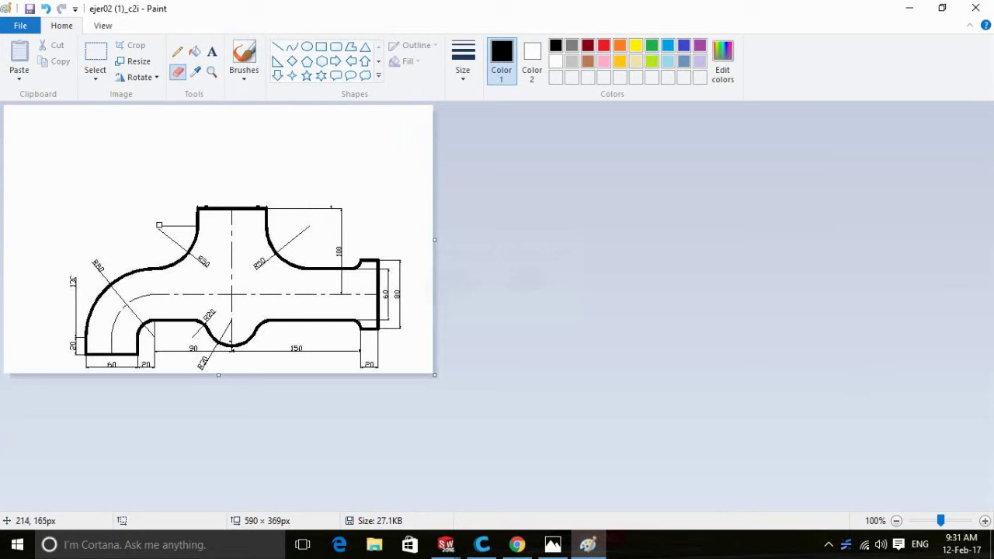
mouse_move(160, 234)
left_mouse_down()
mouse_move(184, 250)
mouse_move(131, 253)
mouse_move(185, 255)
mouse_move(169, 239)
mouse_move(145, 268)
mouse_move(108, 263)
mouse_move(105, 280)
mouse_move(96, 265)
mouse_move(102, 271)
mouse_move(71, 297)
mouse_move(78, 287)
mouse_move(75, 353)
mouse_move(80, 336)
mouse_move(84, 358)
mouse_move(139, 359)
mouse_move(99, 366)
left_mouse_up()
key("ctrl+z")
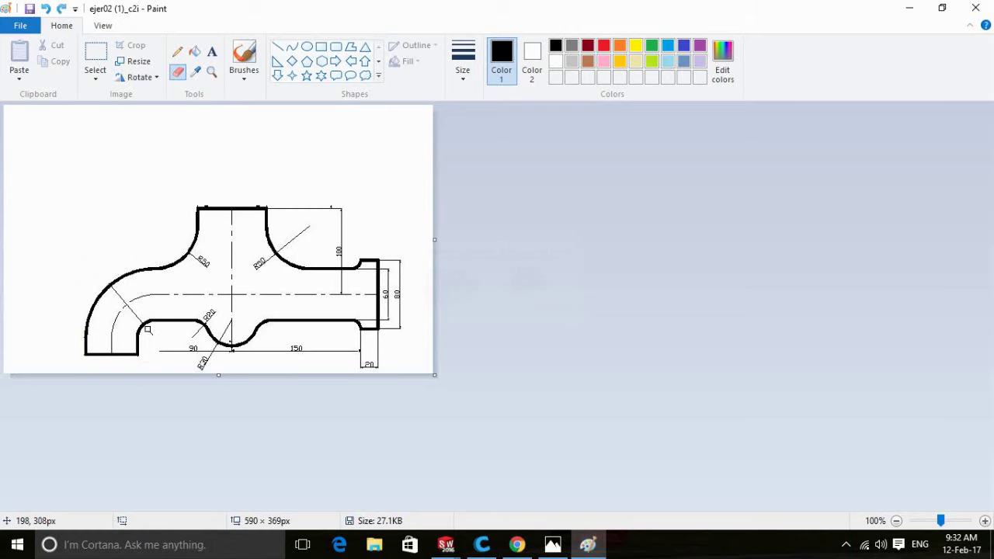
mouse_move(161, 347)
left_mouse_down()
mouse_move(220, 351)
mouse_move(190, 348)
mouse_move(216, 348)
mouse_move(198, 368)
mouse_move(234, 351)
mouse_move(336, 351)
left_mouse_up()
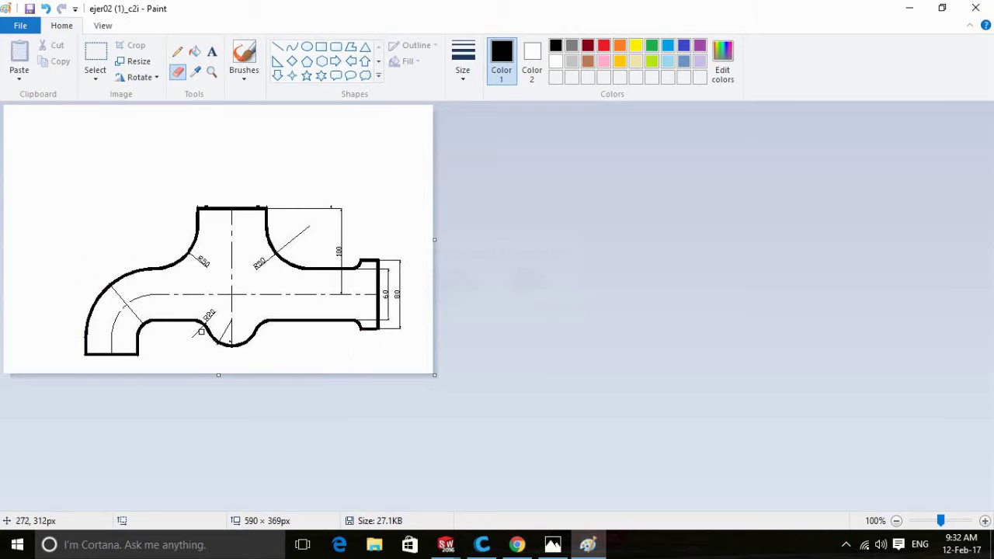
scroll(211, 351, "up", 1, "ctrl")
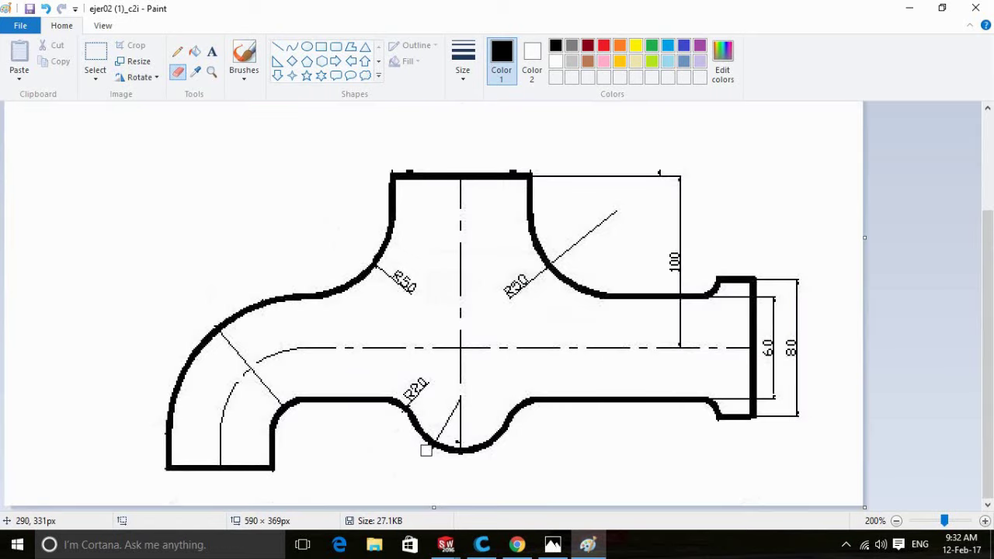
- Erase the 80, 100 and R30 dimensions, the stub above the top edge and the centre line
mouse_move(762, 414)
left_mouse_down()
mouse_move(798, 330)
mouse_move(798, 274)
mouse_move(761, 278)
mouse_move(777, 289)
mouse_move(762, 278)
mouse_move(756, 292)
mouse_move(774, 298)
mouse_move(774, 411)
mouse_move(776, 386)
mouse_move(760, 399)
mouse_move(778, 401)
mouse_move(717, 396)
mouse_move(743, 348)
mouse_move(637, 342)
mouse_move(673, 352)
mouse_move(681, 305)
mouse_move(742, 298)
left_mouse_up()
mouse_move(683, 287)
left_mouse_down()
mouse_move(673, 173)
mouse_move(538, 178)
left_mouse_up()
mouse_move(619, 210)
left_mouse_down()
mouse_move(598, 222)
mouse_move(557, 259)
mouse_move(603, 261)
mouse_move(541, 272)
mouse_move(502, 299)
left_mouse_up()
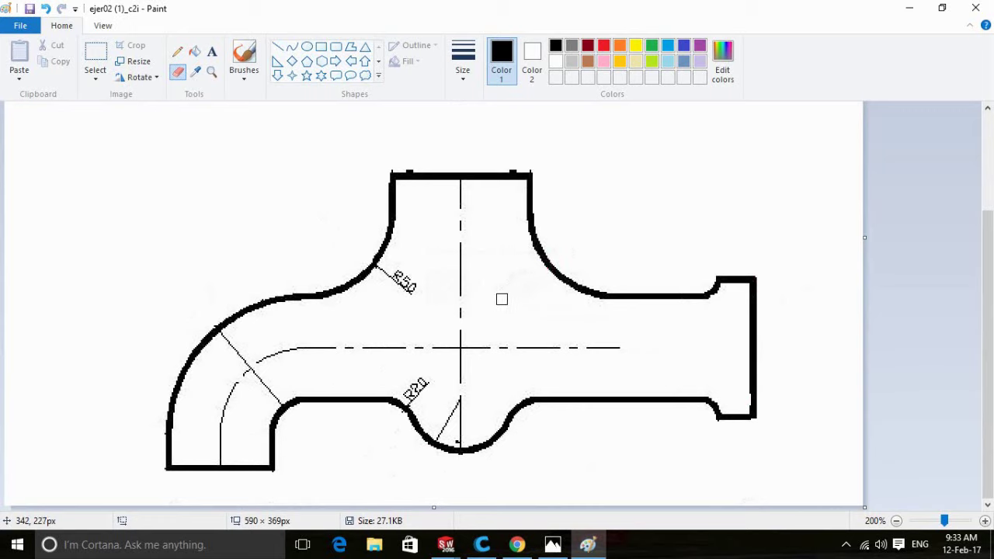
left_click(512, 167)
mouse_move(457, 184)
left_mouse_down()
mouse_move(462, 400)
mouse_move(465, 344)
mouse_move(625, 346)
mouse_move(275, 358)
mouse_move(251, 372)
mouse_move(285, 354)
mouse_move(250, 366)
mouse_move(225, 337)
mouse_move(276, 400)
mouse_move(236, 407)
mouse_move(217, 455)
mouse_move(383, 327)
mouse_move(414, 289)
mouse_move(381, 271)
mouse_move(418, 378)
mouse_move(409, 397)
mouse_move(452, 411)
mouse_move(440, 436)
mouse_move(475, 421)
left_mouse_up()
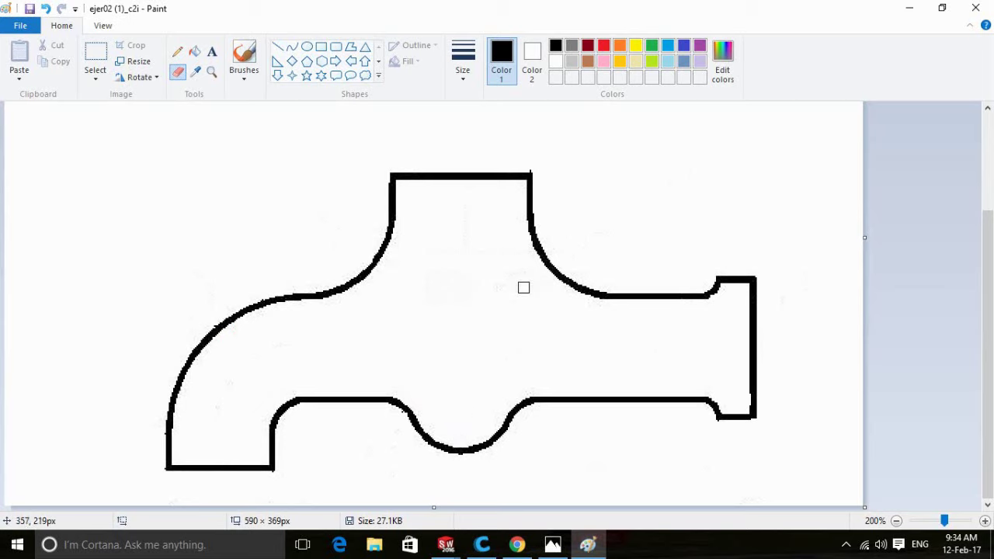
- Fill the faucet interior with black and set up a brush at the thickest size
left_click(194, 51)
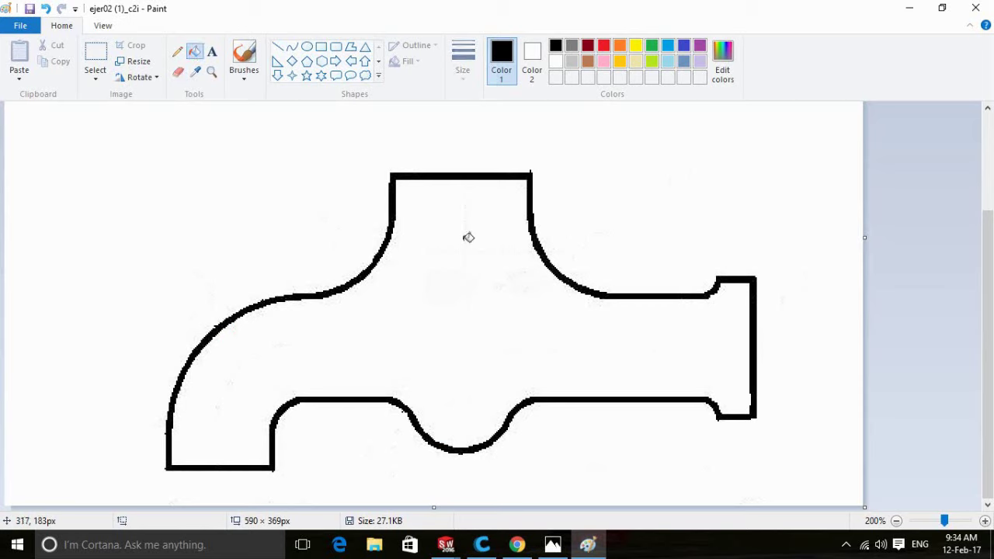
left_click(456, 269)
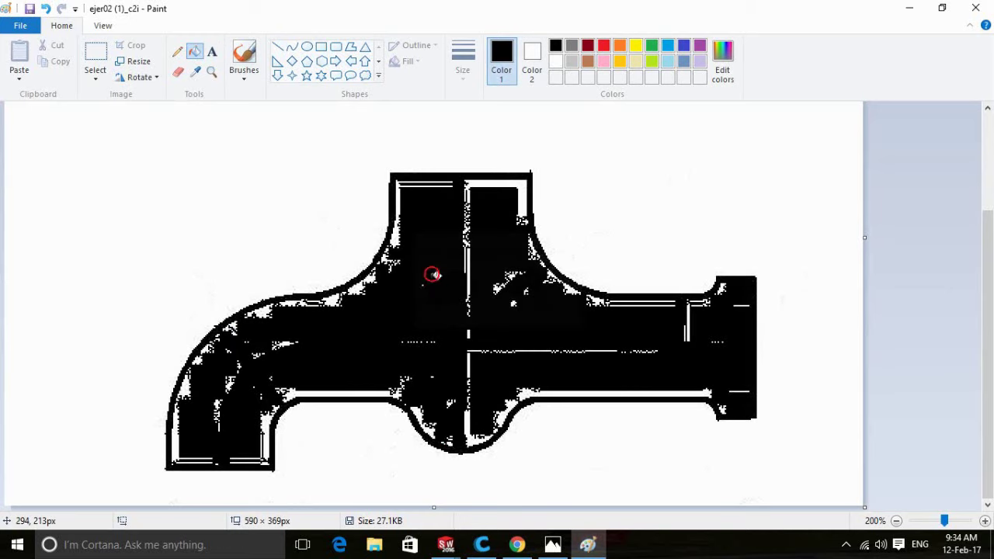
left_click(246, 67)
left_click(245, 81)
left_click(242, 99)
left_click(463, 63)
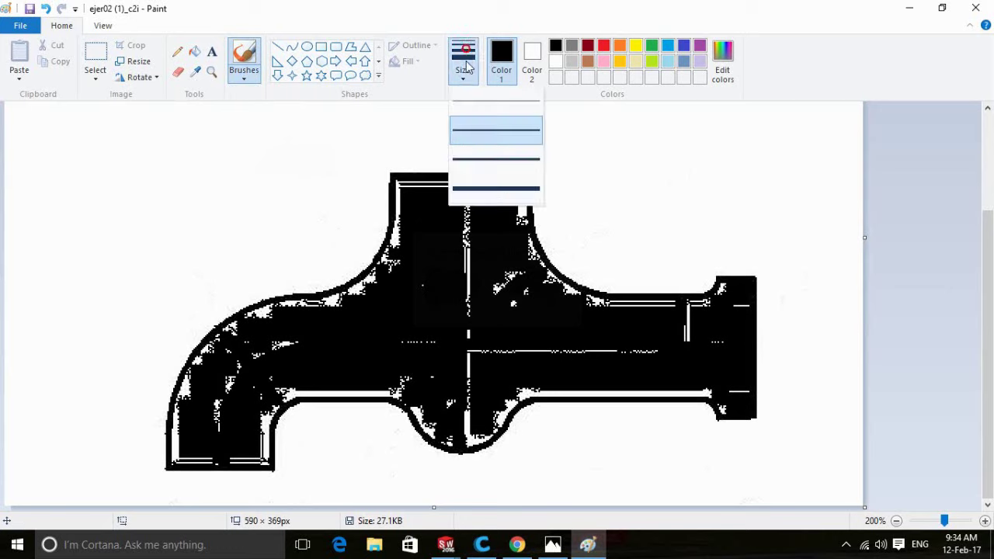
left_click(475, 193)
- Paint over the remaining white lines and specks across the faucet body and spout
mouse_move(460, 184)
left_mouse_down()
mouse_move(525, 185)
mouse_move(398, 187)
mouse_move(374, 274)
mouse_move(394, 232)
left_mouse_up()
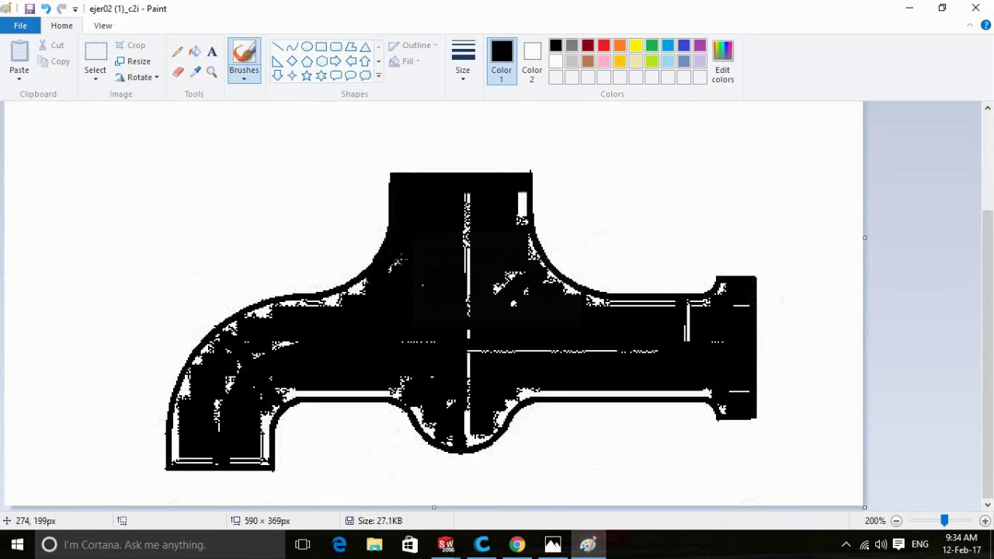
mouse_move(459, 204)
left_mouse_down()
mouse_move(467, 367)
mouse_move(473, 357)
mouse_move(671, 351)
left_mouse_up()
left_click_drag(446, 390, 462, 370)
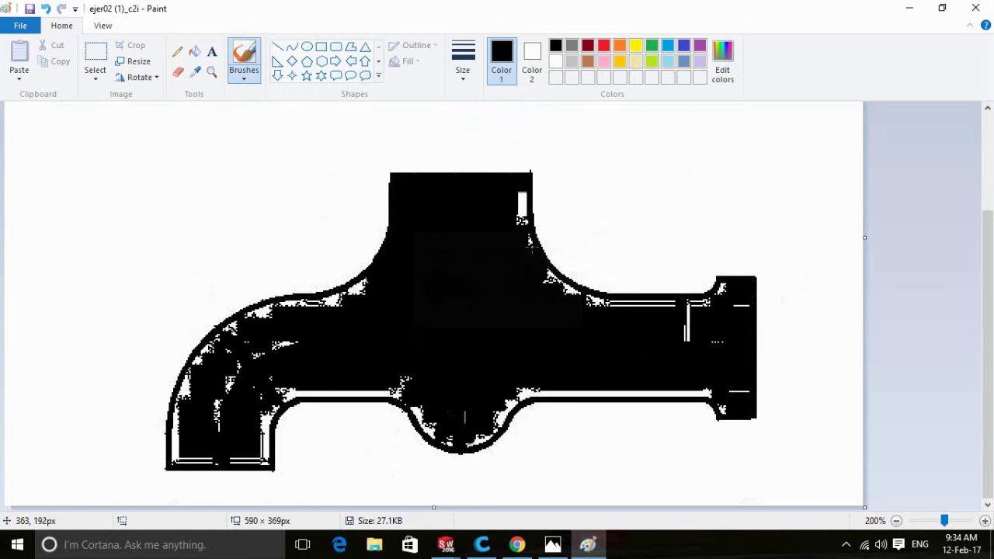
left_click_drag(496, 287, 522, 303)
left_click_drag(522, 192, 497, 305)
mouse_move(534, 257)
left_mouse_down()
mouse_move(592, 303)
mouse_move(690, 314)
mouse_move(695, 337)
mouse_move(724, 285)
mouse_move(726, 394)
mouse_move(490, 392)
mouse_move(504, 412)
mouse_move(470, 440)
mouse_move(423, 427)
mouse_move(392, 381)
mouse_move(264, 393)
left_mouse_up()
left_click_drag(371, 278, 351, 294)
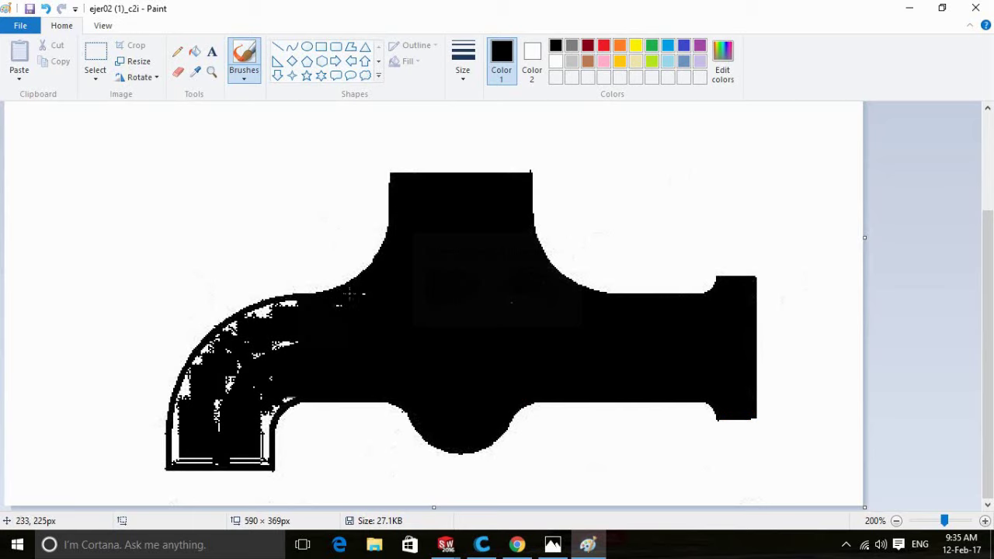
mouse_move(348, 339)
left_mouse_down()
mouse_move(270, 337)
mouse_move(293, 311)
mouse_move(258, 306)
mouse_move(265, 316)
left_mouse_up()
mouse_move(241, 357)
left_mouse_down()
mouse_move(221, 403)
mouse_move(224, 441)
mouse_move(234, 343)
mouse_move(219, 342)
mouse_move(193, 373)
mouse_move(181, 408)
left_mouse_up()
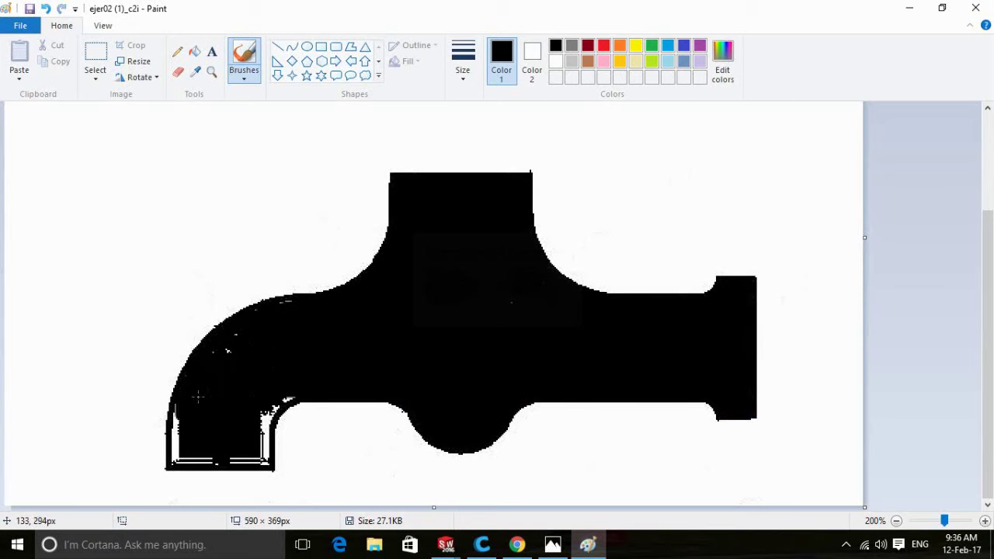
mouse_move(300, 395)
left_mouse_down()
mouse_move(261, 458)
mouse_move(267, 415)
mouse_move(261, 456)
mouse_move(175, 458)
mouse_move(176, 405)
left_mouse_up()
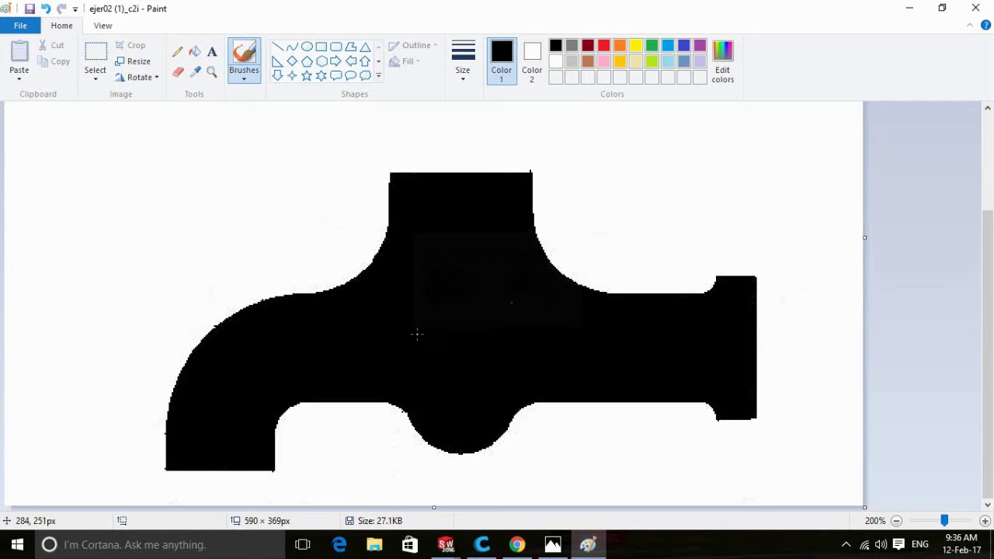
- Save the solid black faucet silhouette picture
scroll(340, 315, "down", 1, "ctrl")
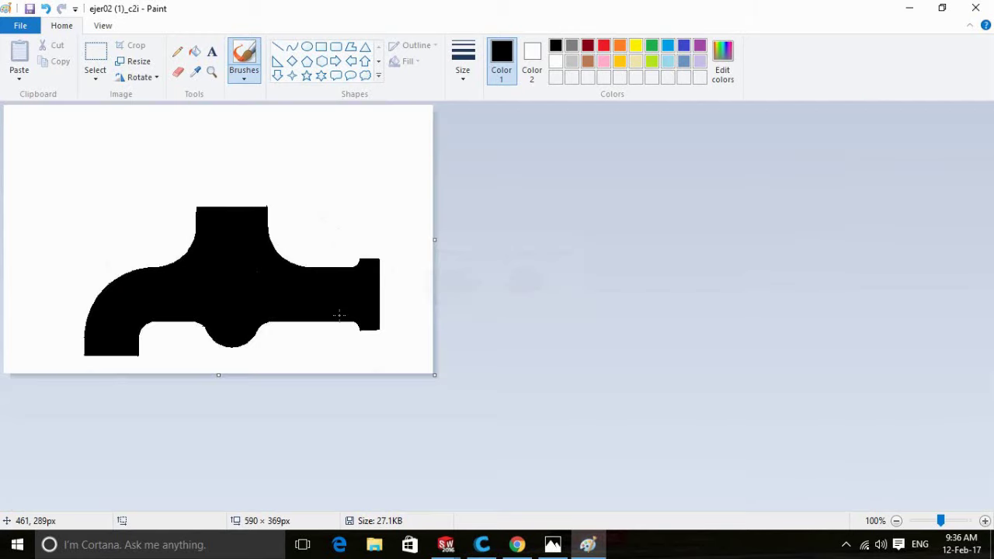
left_click(20, 26)
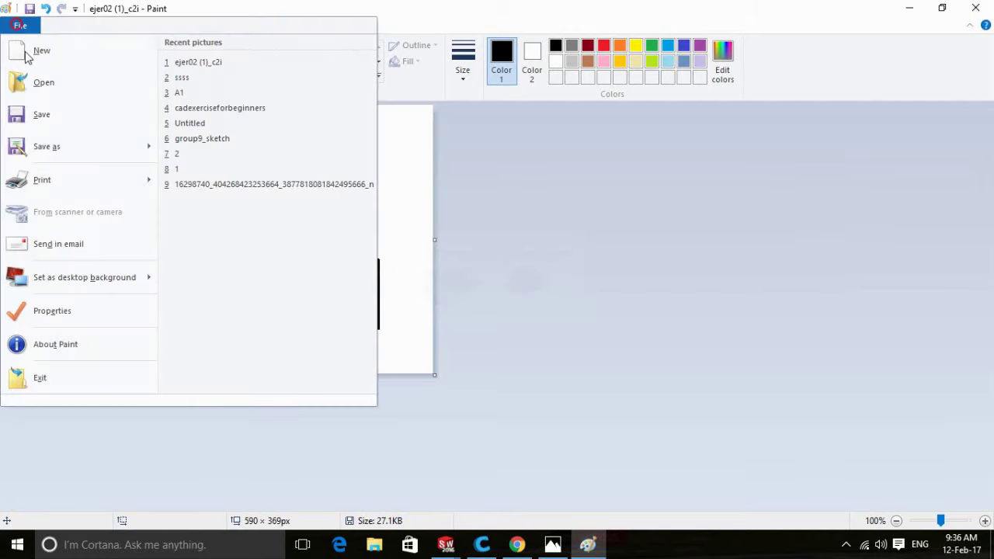
left_click(35, 115)
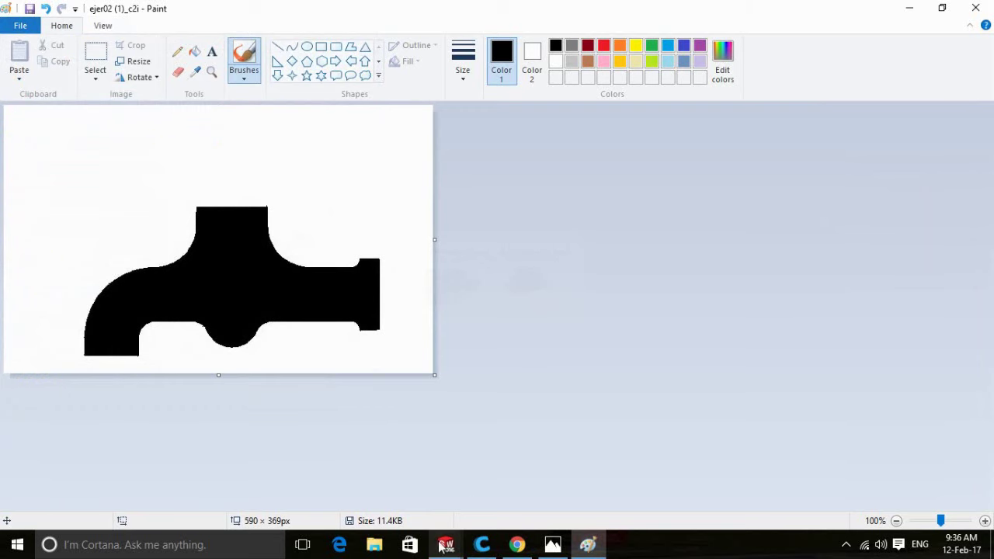
left_click(466, 515)
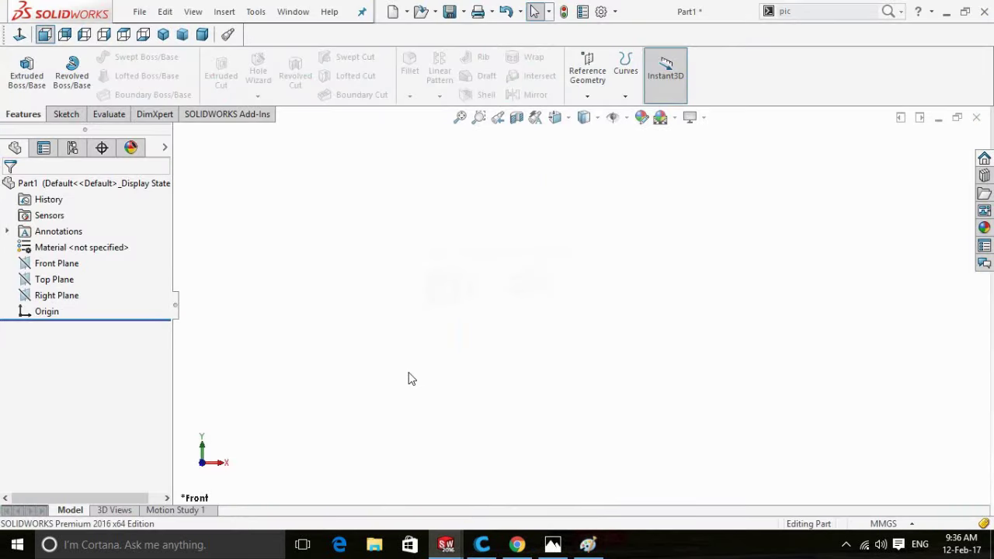
- Start a sketch on the Front Plane and run Sketch Picture via the command search
left_click(53, 264)
left_click(56, 247)
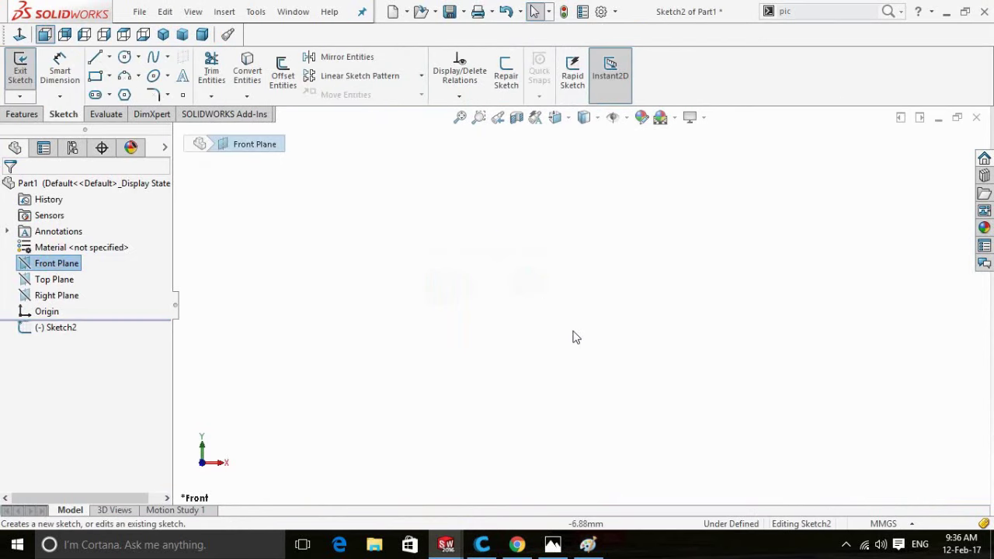
left_click(813, 10)
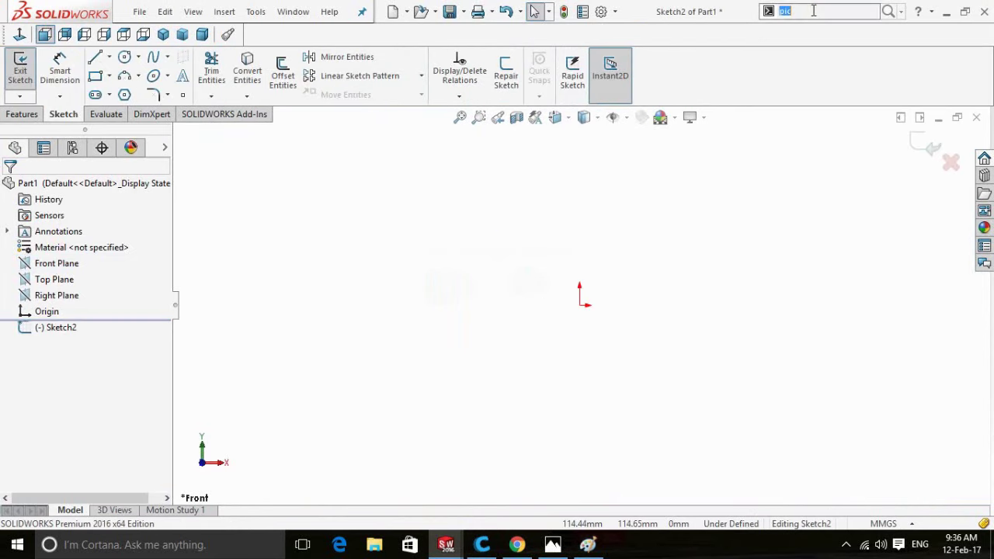
type("picture")
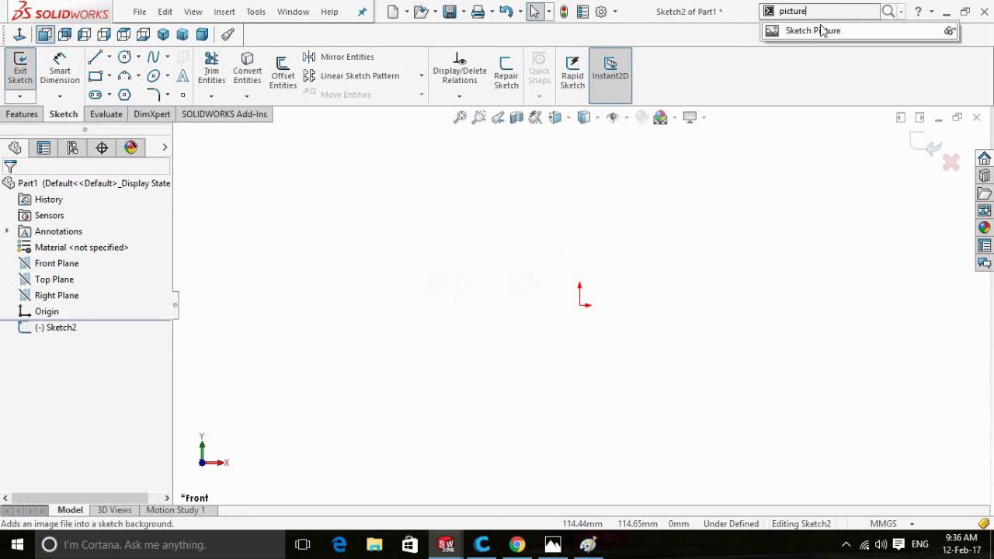
left_click(821, 31)
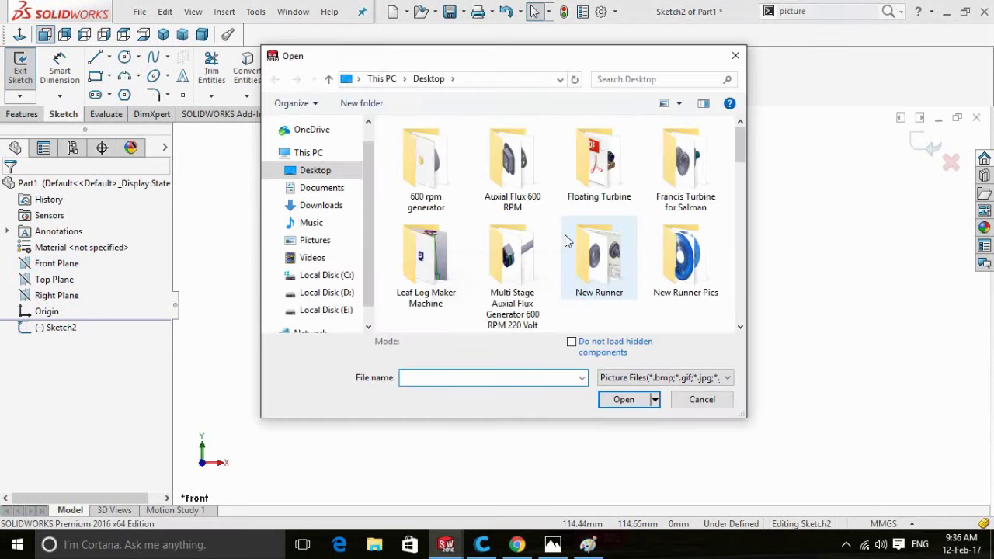
- Locate and select the ejer02 (1)_c2i image on the Desktop
scroll(566, 242, "down", 5)
scroll(568, 257, "down", 10)
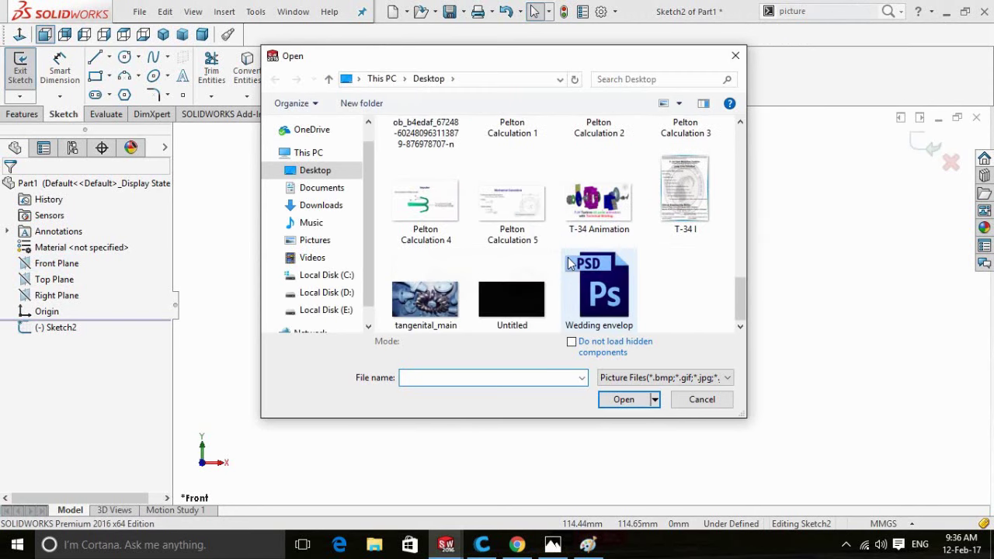
scroll(570, 264, "up", 2)
scroll(571, 279, "down", 2)
scroll(571, 286, "up", 5)
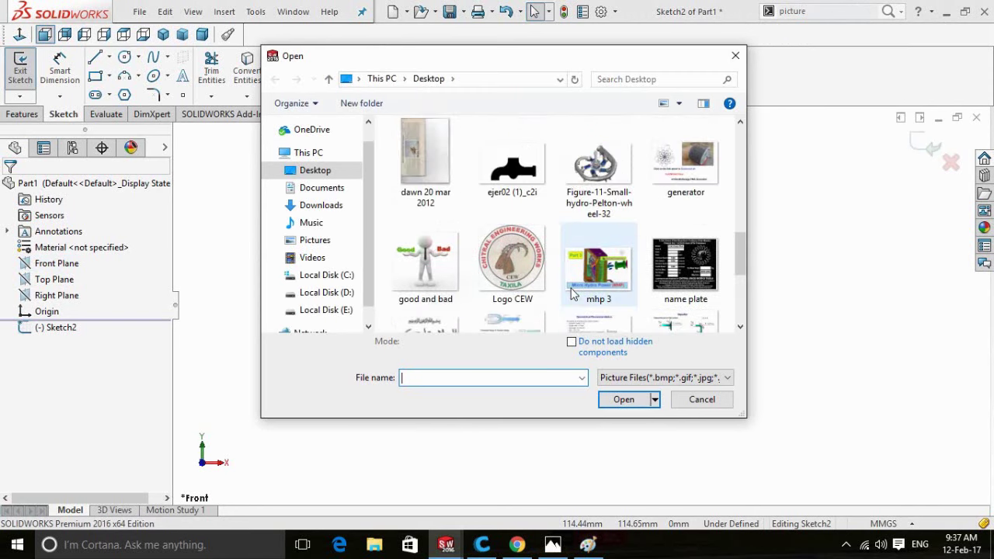
left_click(506, 170)
- Insert ejer02 (1)_c2i at 590 × 369 mm with user-defined transparency and confirm it
left_click(624, 411)
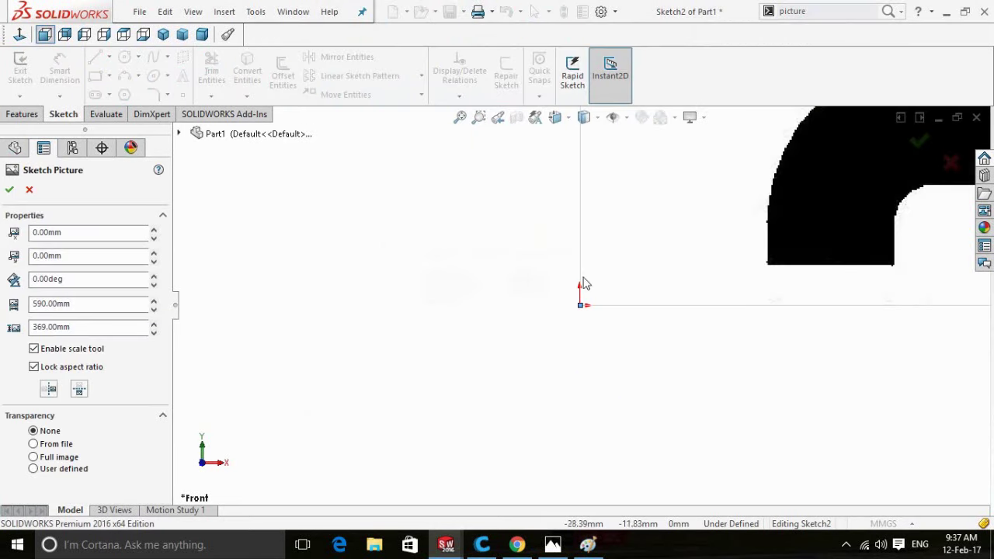
scroll(588, 284, "up", 2)
scroll(611, 266, "down", 5)
scroll(843, 262, "up", 2)
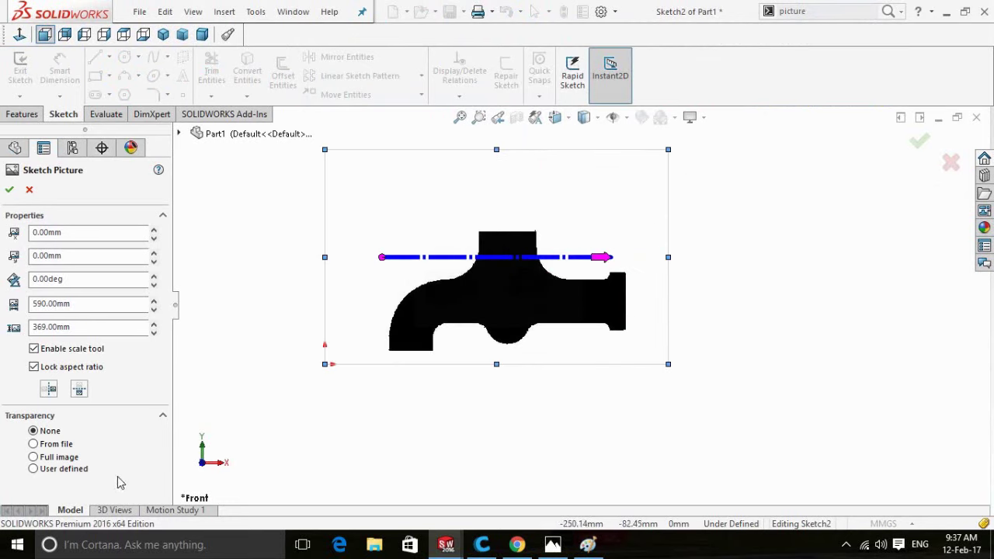
left_click(66, 469)
left_click_drag(164, 388, 166, 501)
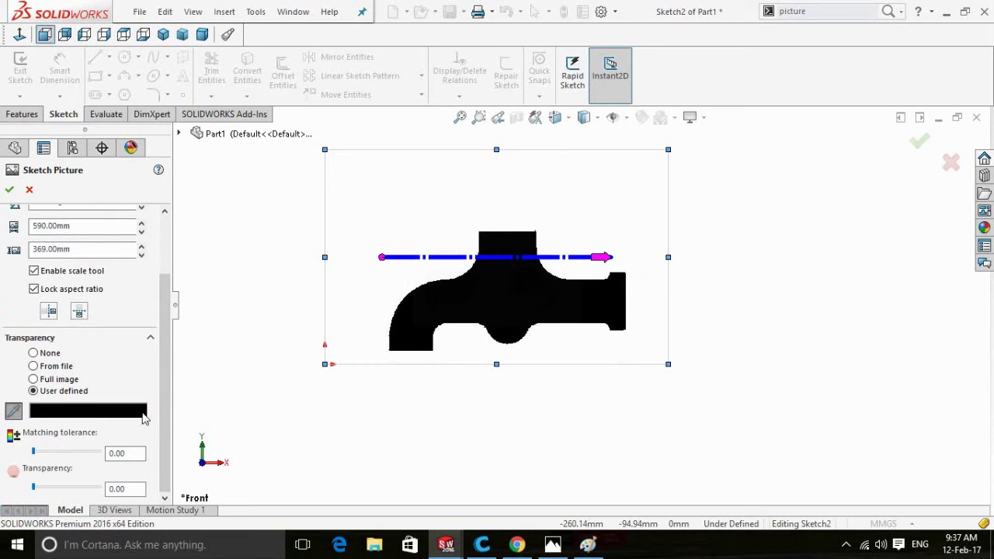
left_click(10, 191)
- Enable the Autotrace add-in and reopen the faucet Sketch Picture properties
left_click(615, 12)
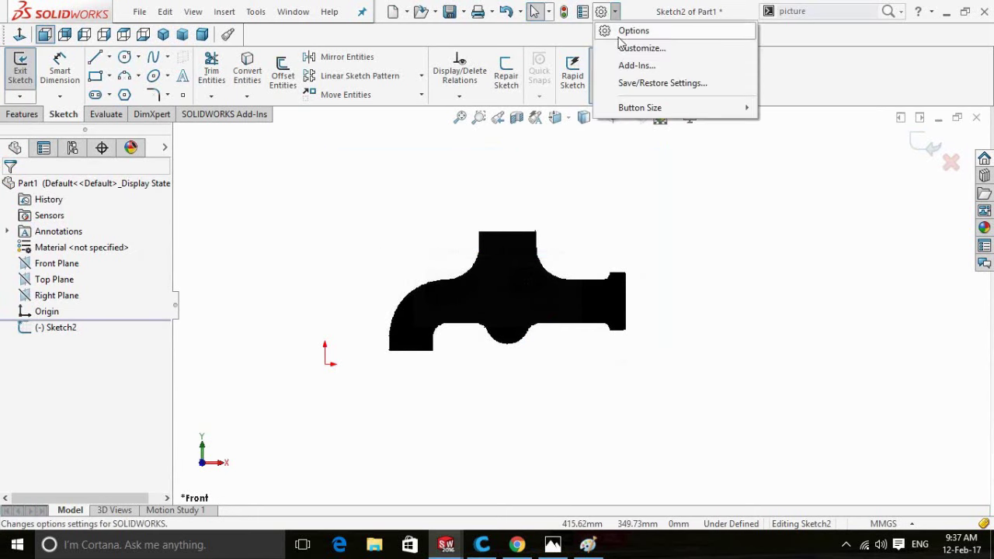
left_click(635, 66)
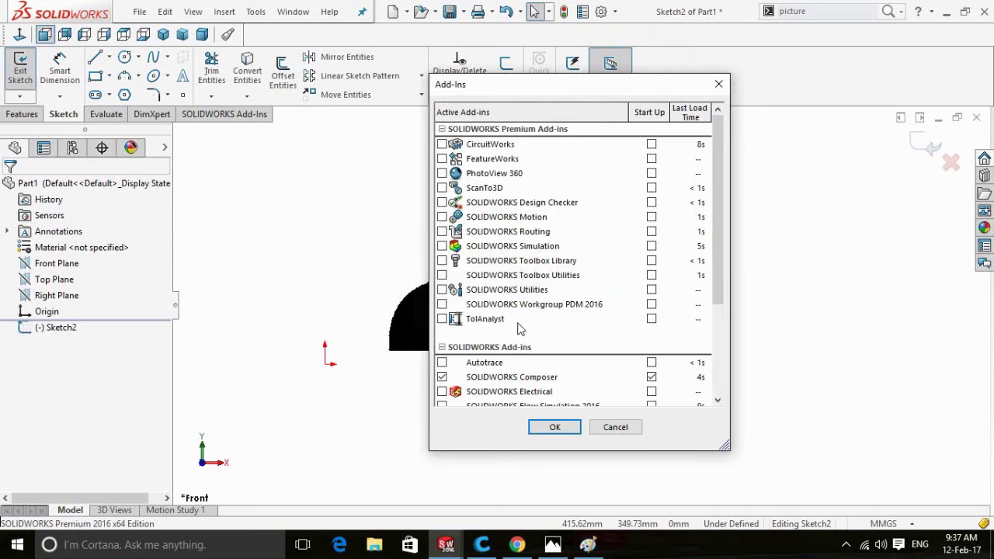
left_click(442, 362)
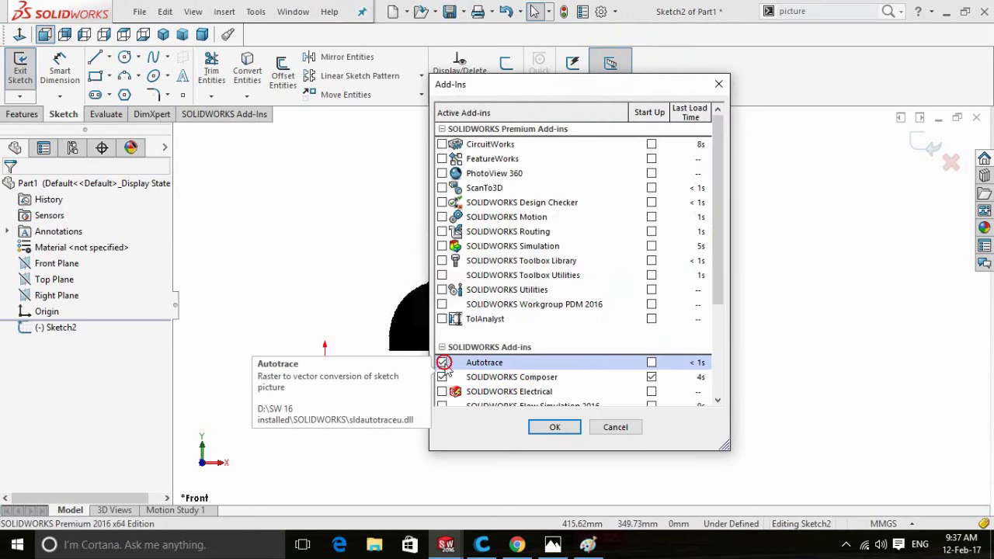
left_click(571, 429)
left_click(490, 281)
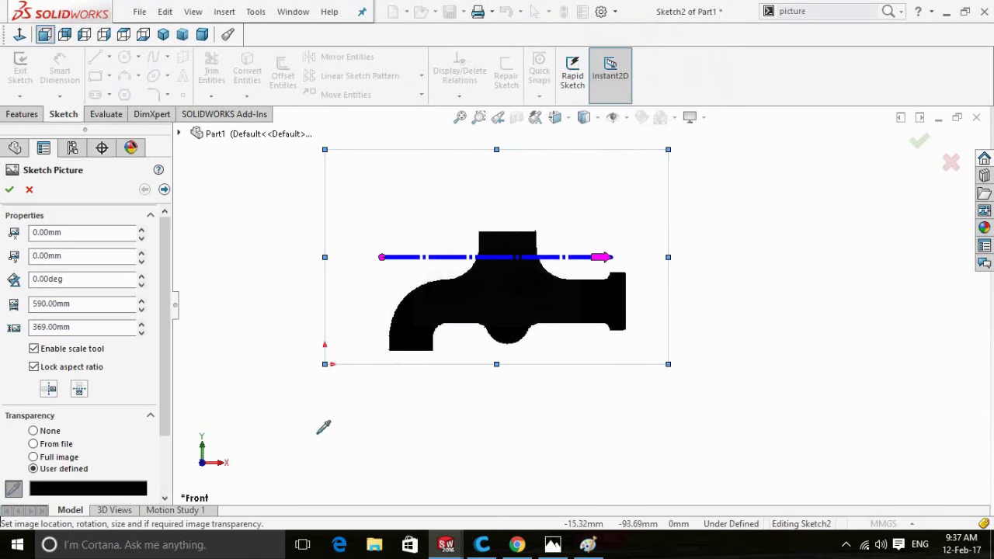
- On the Autotrace page, pick the black faucet region with the Magic Wand and begin tracing
left_click(164, 190)
left_click(91, 318)
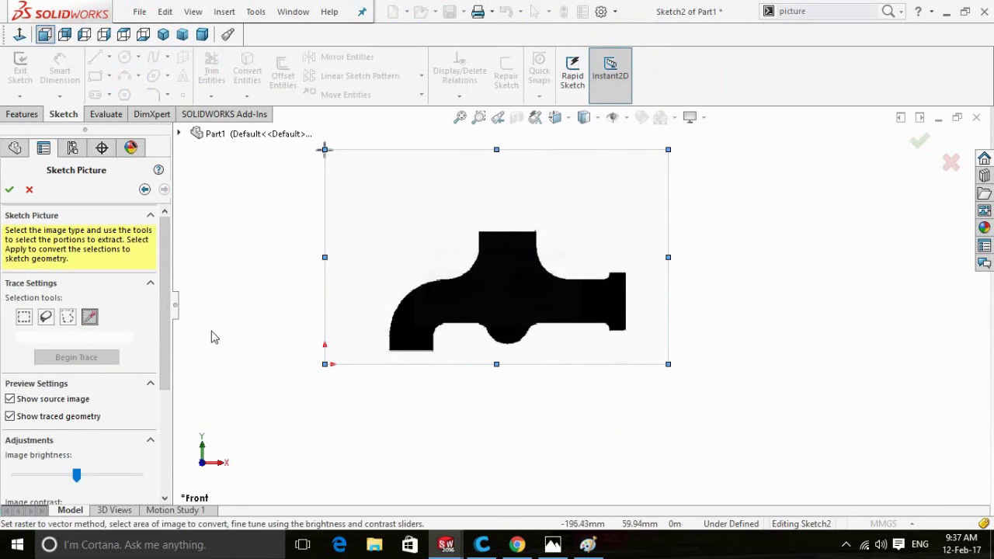
left_click(493, 288)
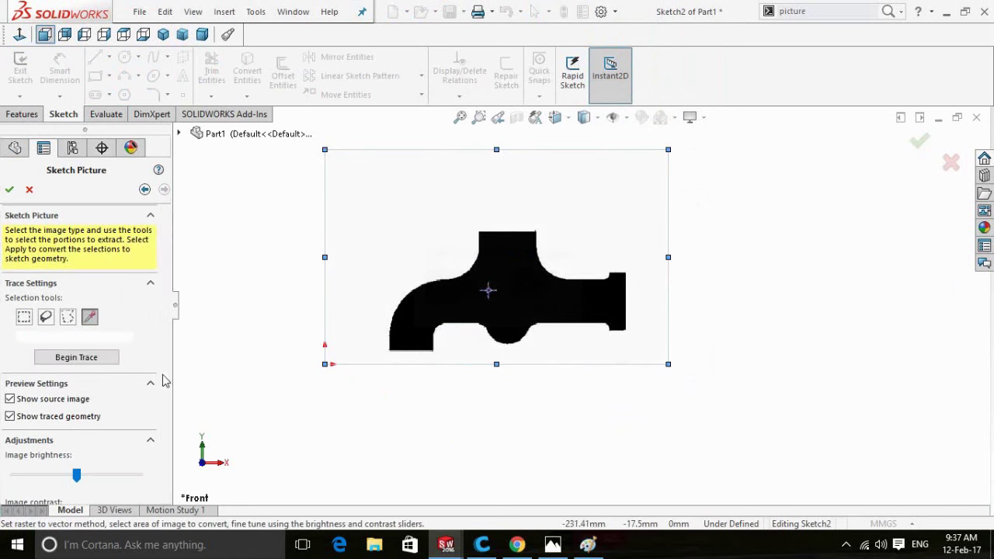
left_click(107, 362)
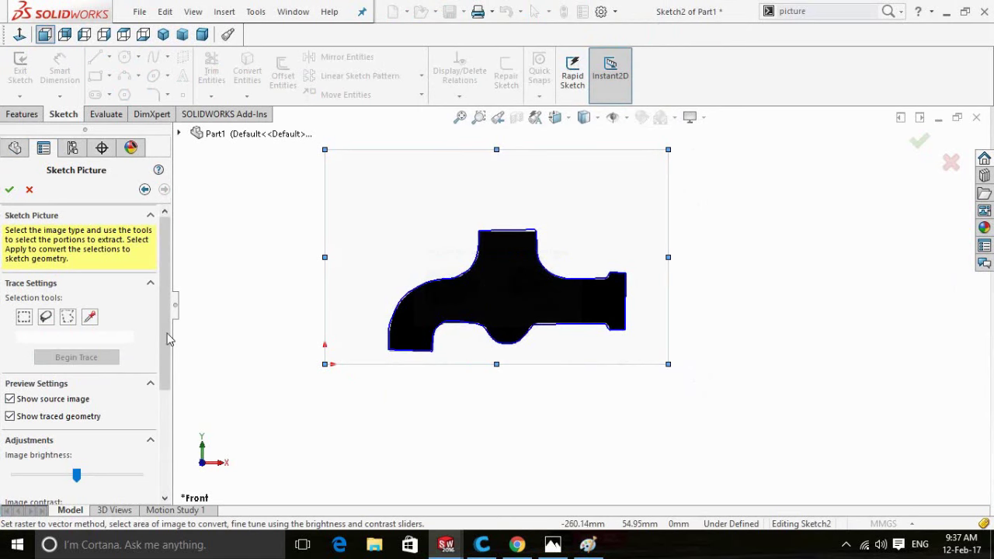
scroll(165, 327, "down", 5)
scroll(544, 315, "up", 2)
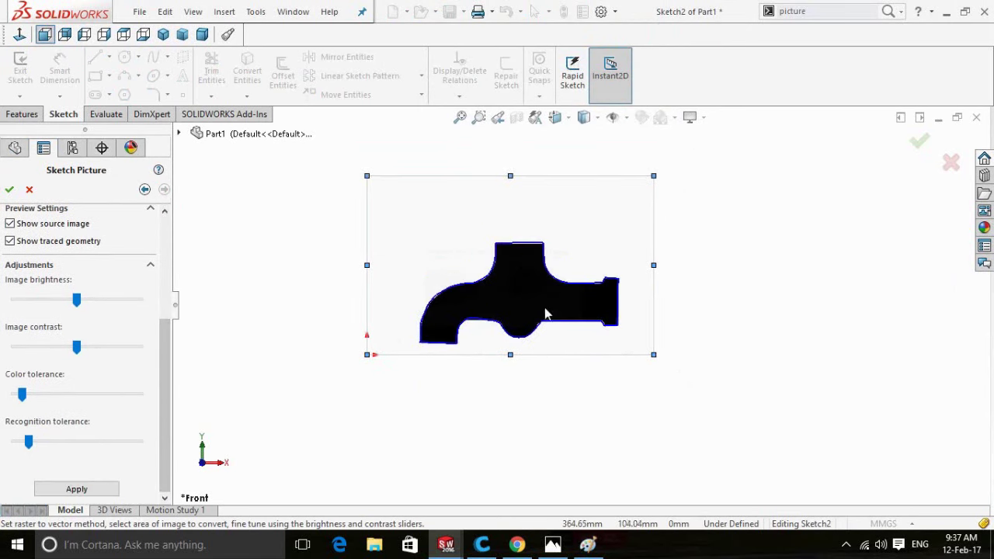
scroll(559, 333, "down", 5)
scroll(559, 310, "up", 1)
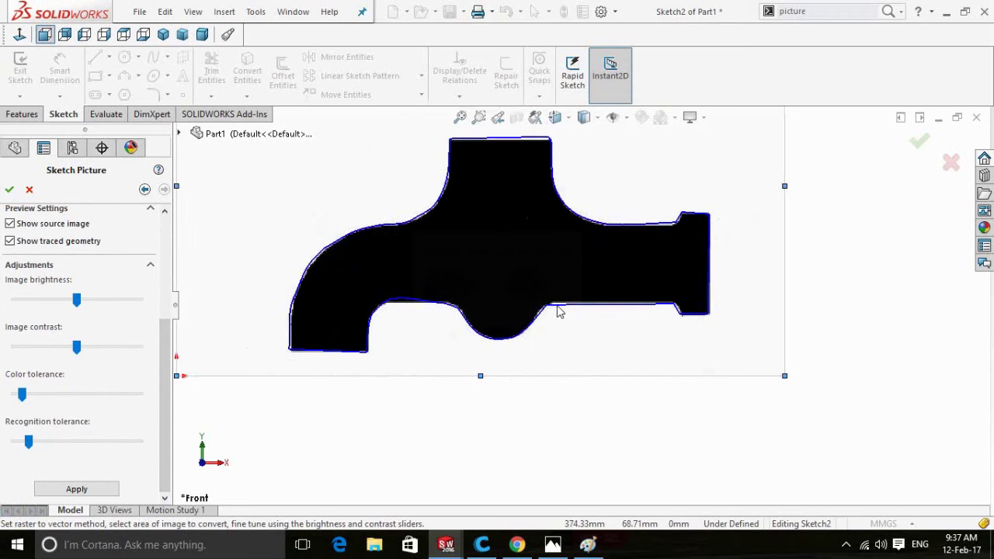
scroll(486, 191, "down", 1)
scroll(484, 194, "down", 1)
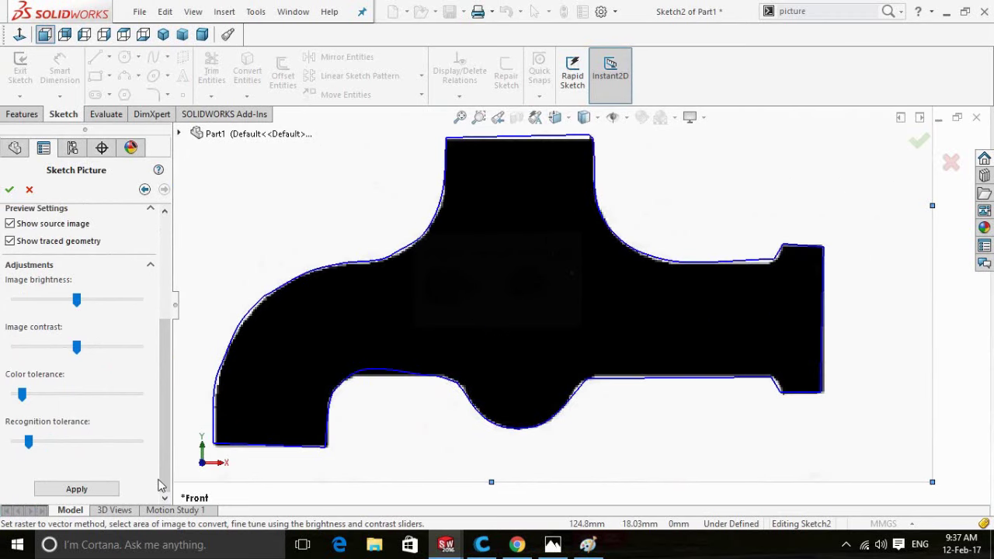
- Raise the recognition and colour tolerances, then apply the trace to Sketch2
mouse_move(27, 445)
left_mouse_down()
mouse_move(146, 452)
mouse_move(3, 458)
mouse_move(54, 456)
left_mouse_up()
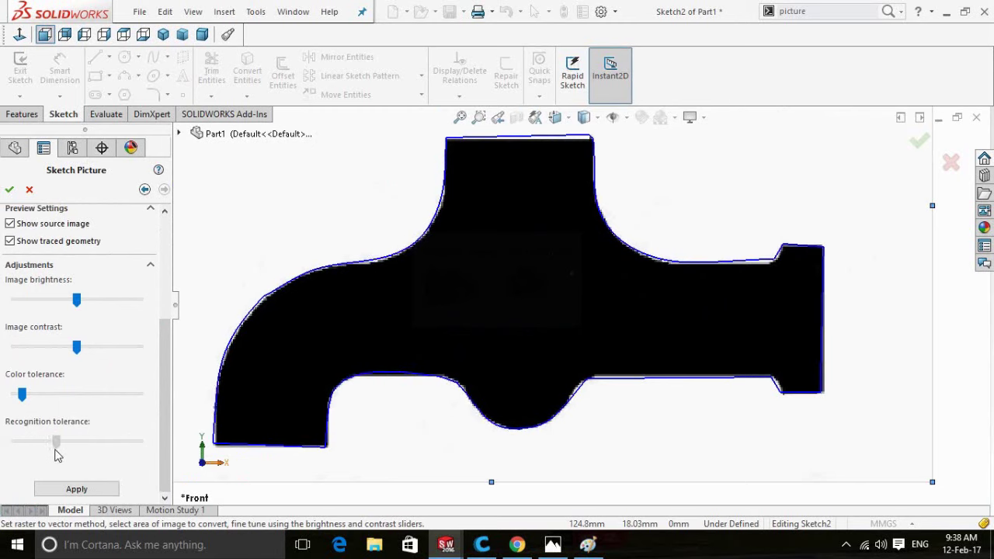
left_click_drag(62, 456, 74, 454)
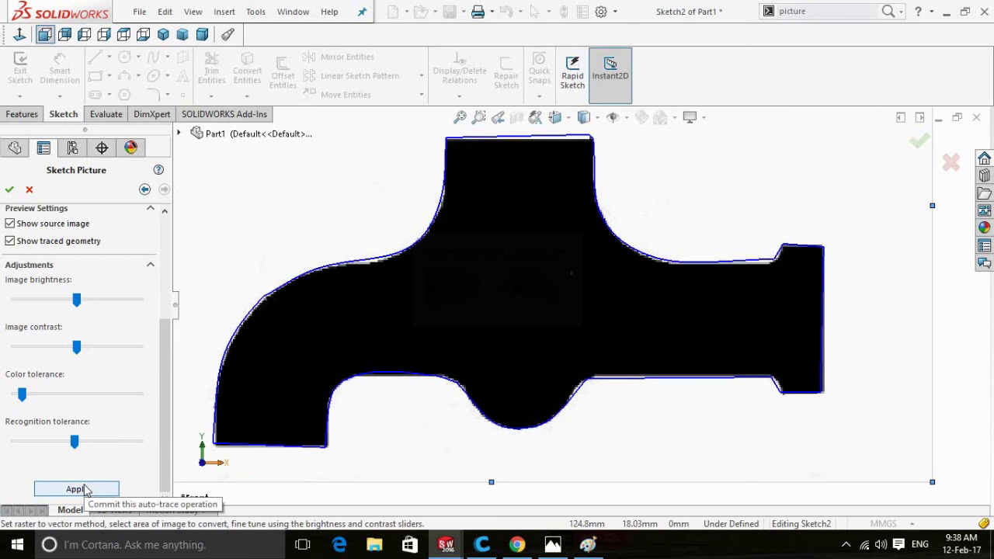
left_click_drag(22, 394, 88, 398)
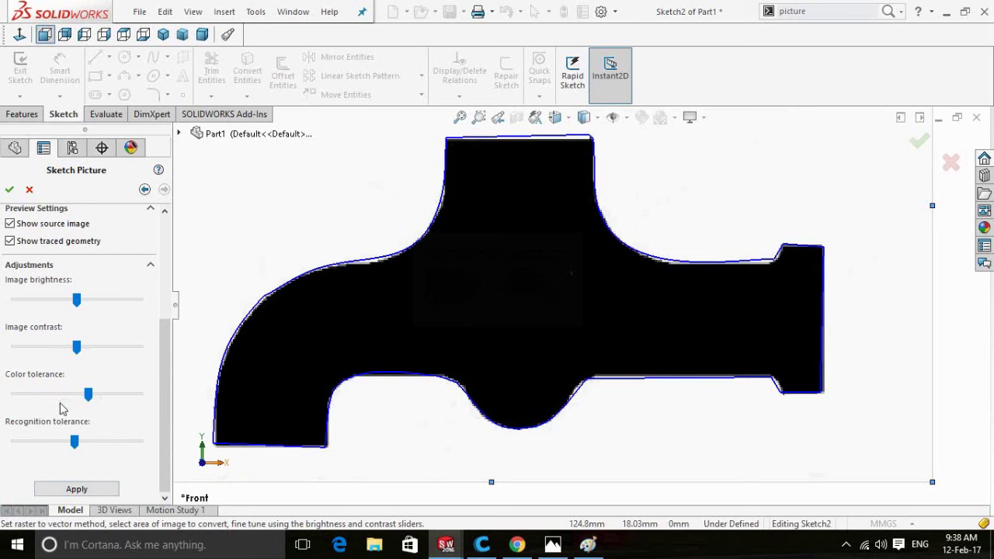
left_click(77, 491)
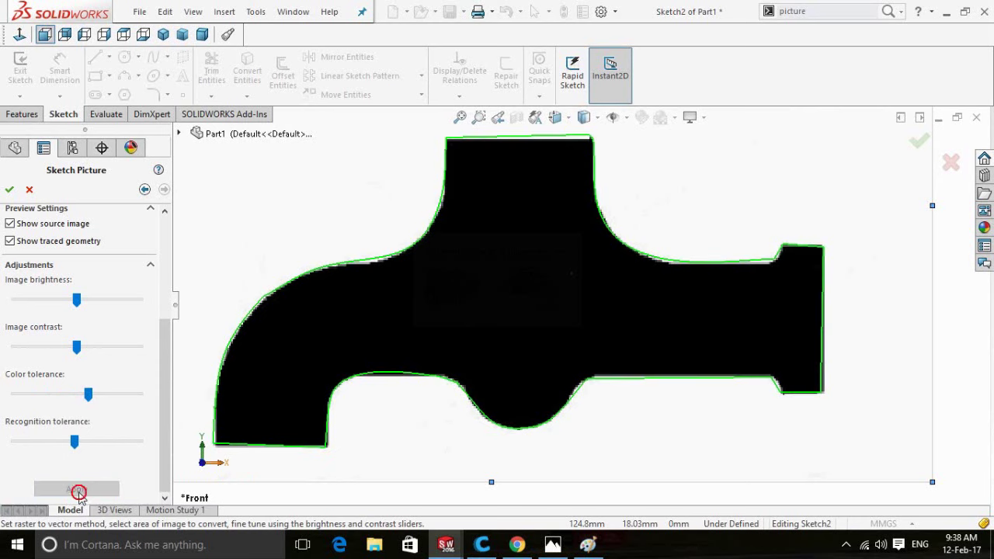
scroll(163, 483, "up", 5)
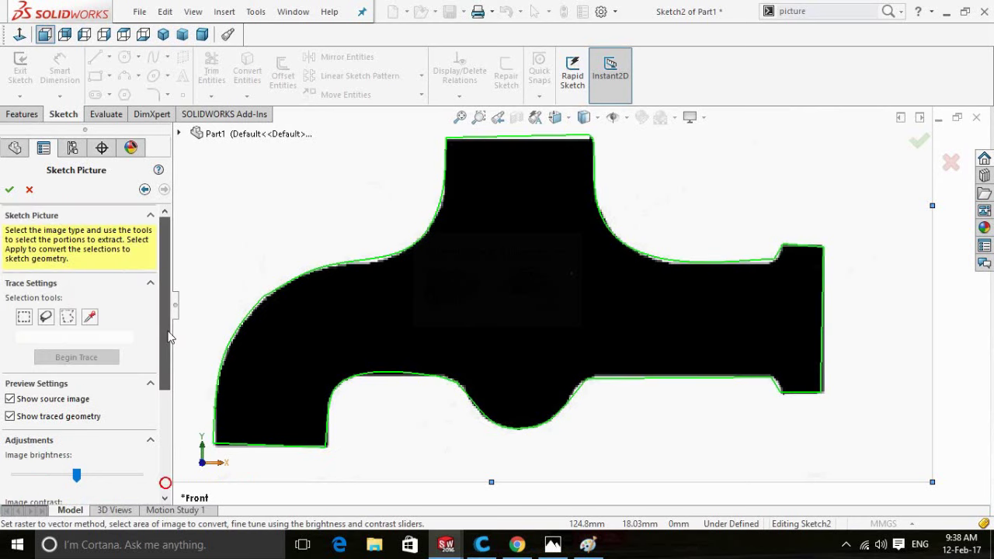
- Close the picture properties and reopen Sketch2 for editing
left_click(9, 189)
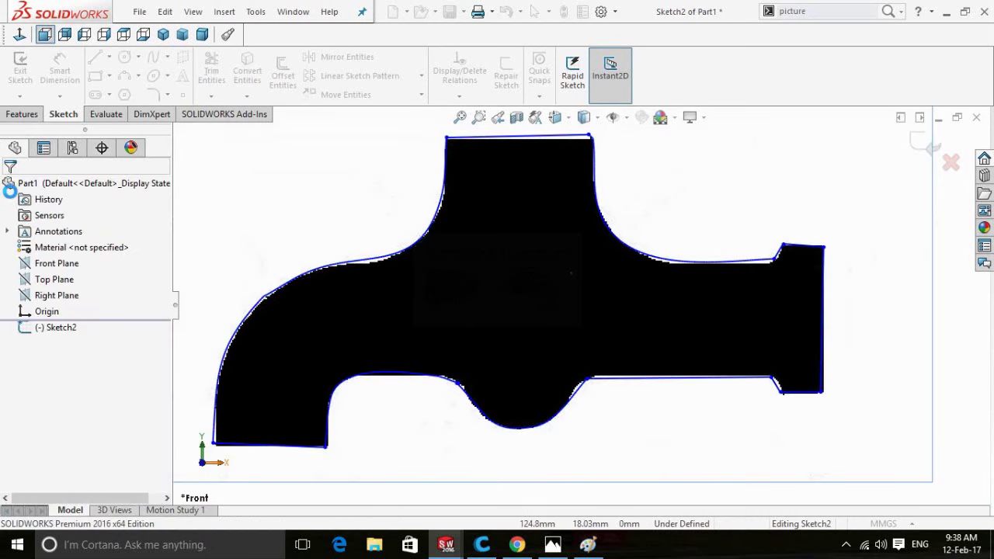
left_click(517, 325)
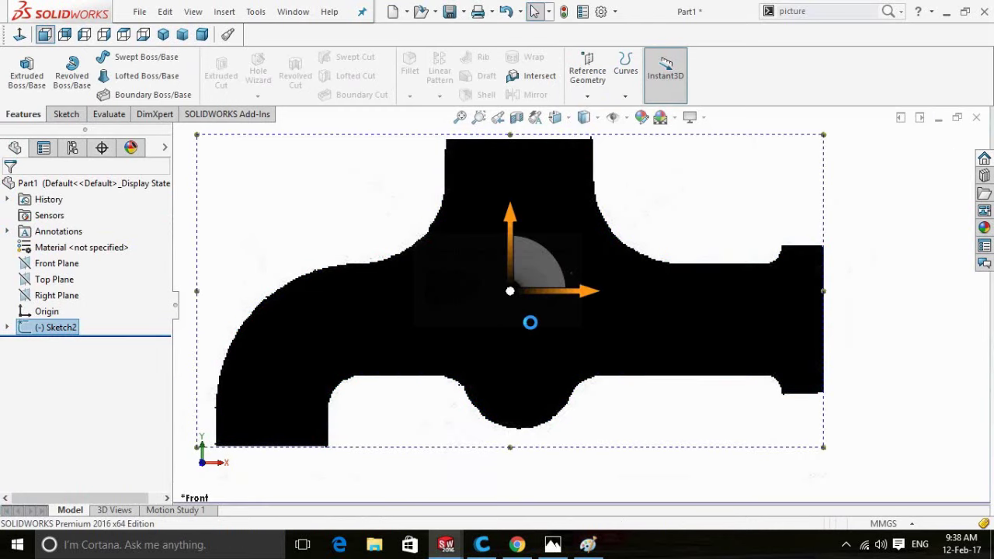
scroll(531, 329, "up", 1)
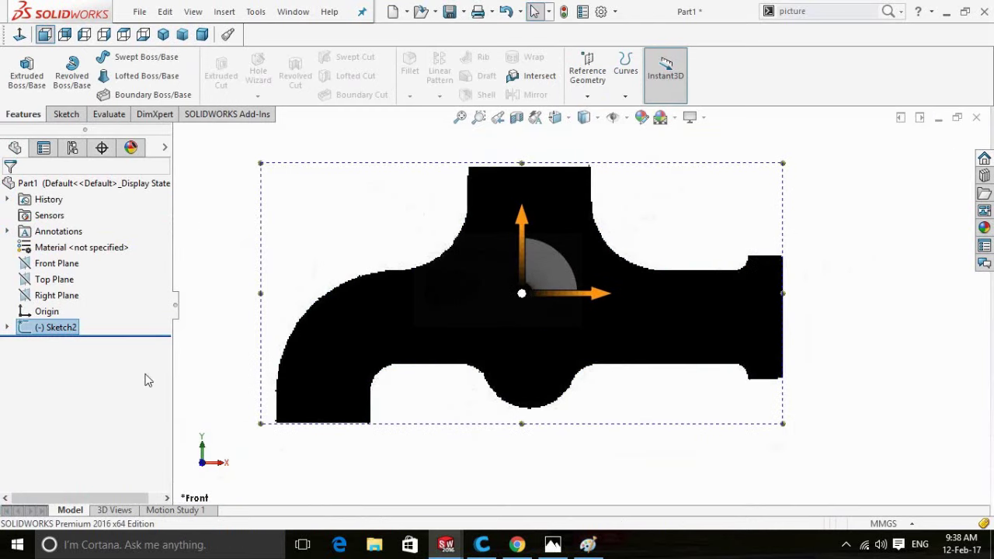
left_click(35, 330)
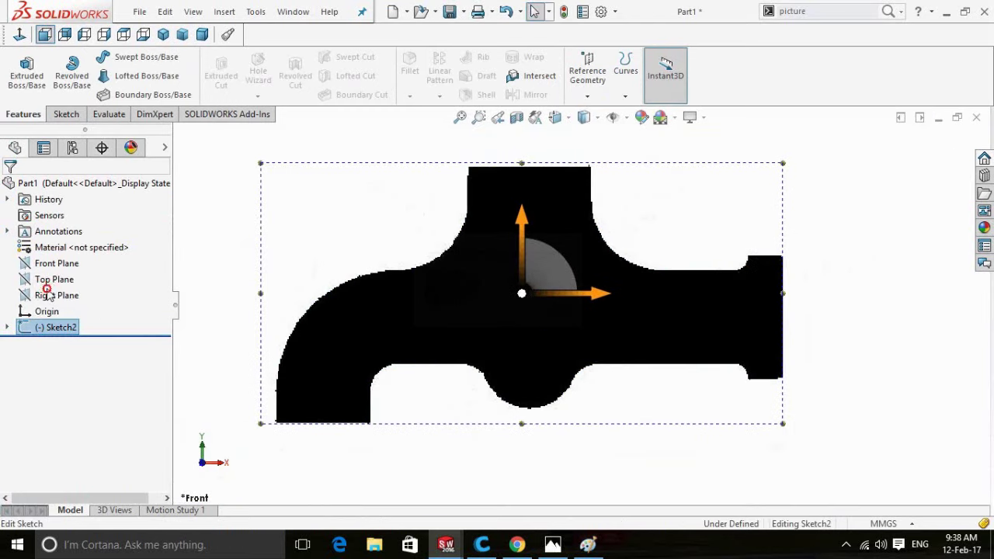
left_click(45, 289)
- Delete the faucet picture, keeping the traced outline, and start an Extruded Boss/Base
scroll(512, 271, "up", 1)
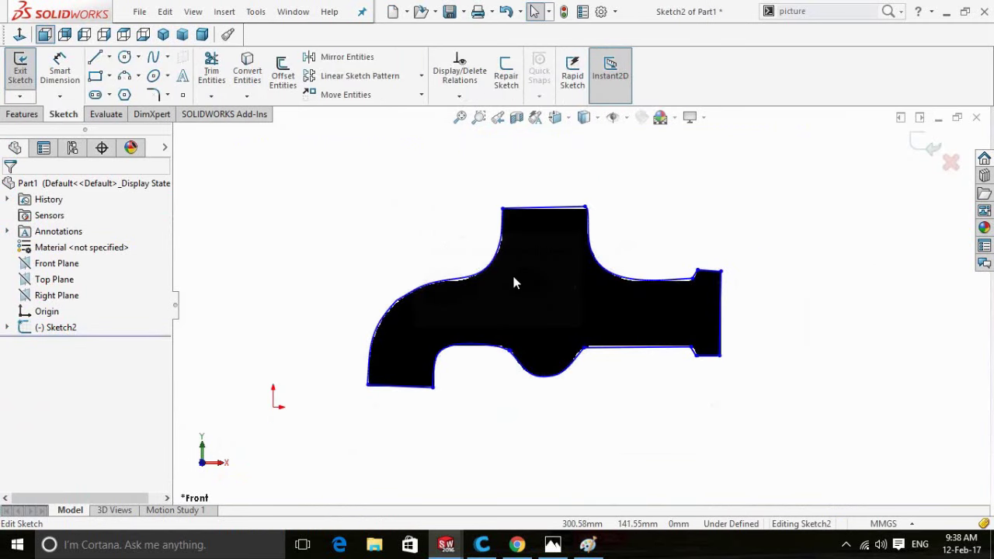
scroll(536, 295, "down", 2)
right_click(545, 293)
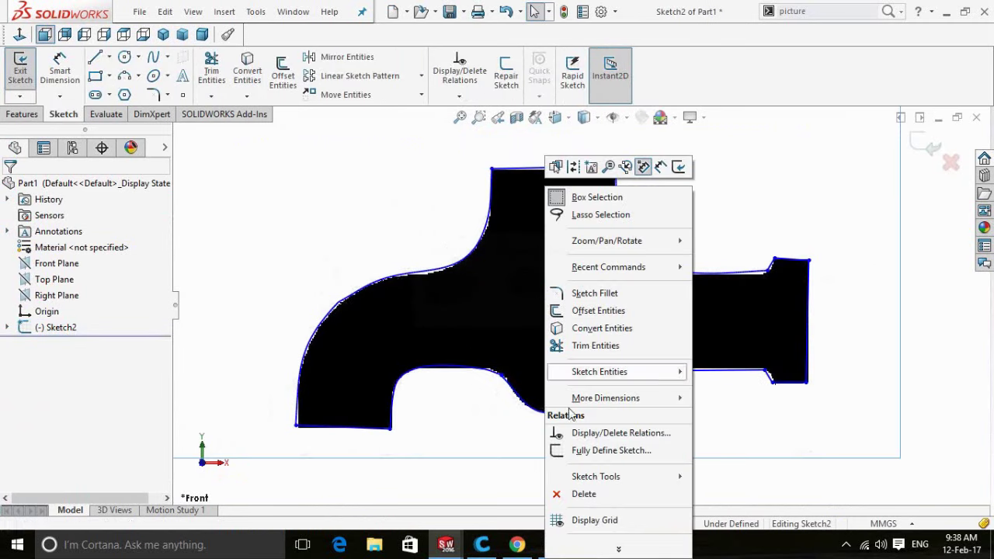
left_click(584, 495)
scroll(601, 349, "up", 2)
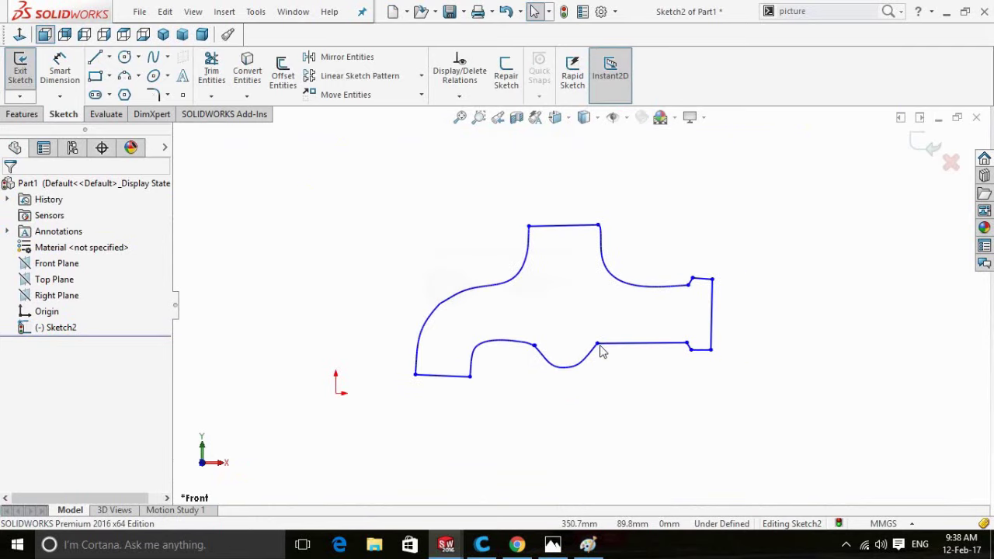
left_click(20, 114)
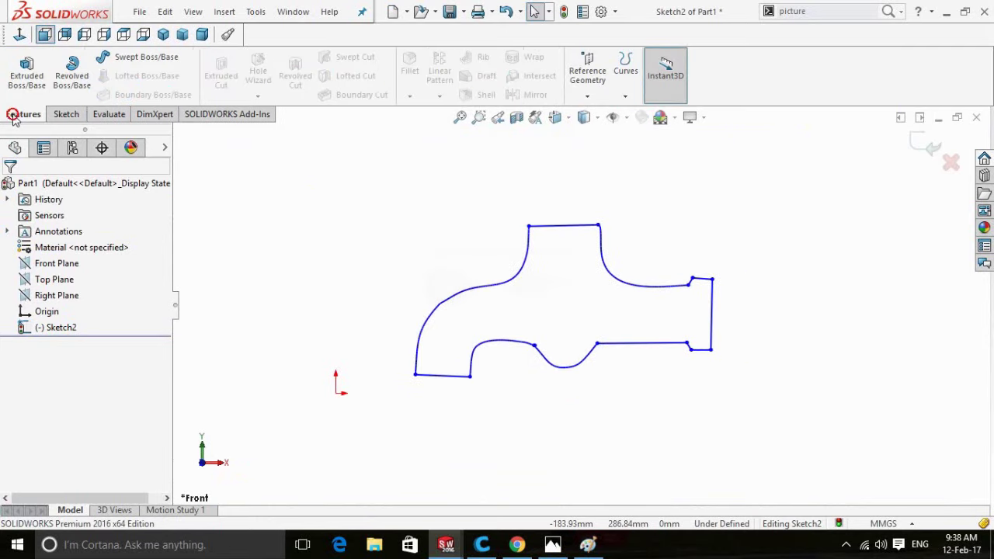
left_click(27, 81)
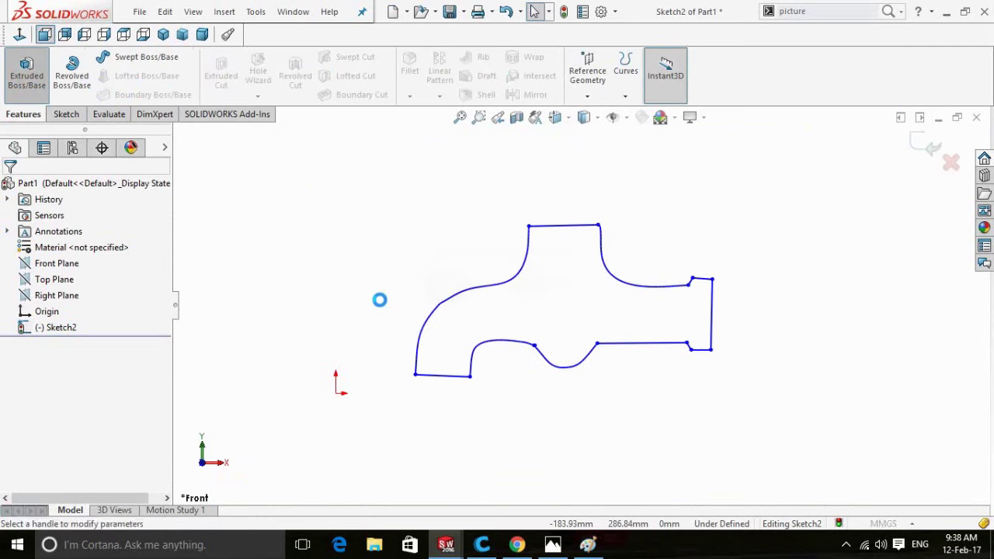